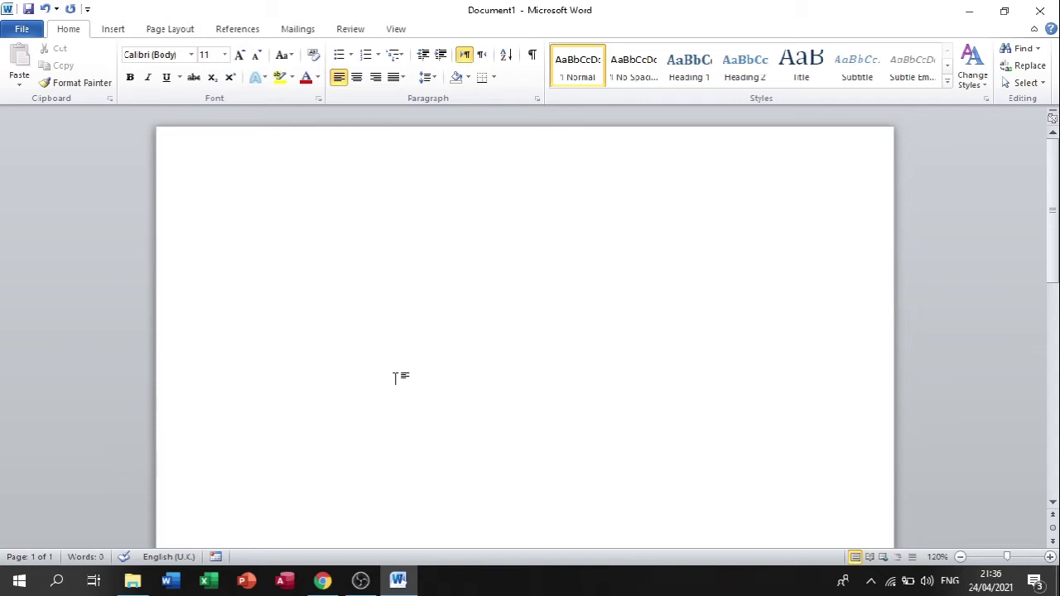
Enter the =rand() formula at the top of the page to generate three sample paragraphs (185 words)
text(=rdnd()
text())
key(Return)
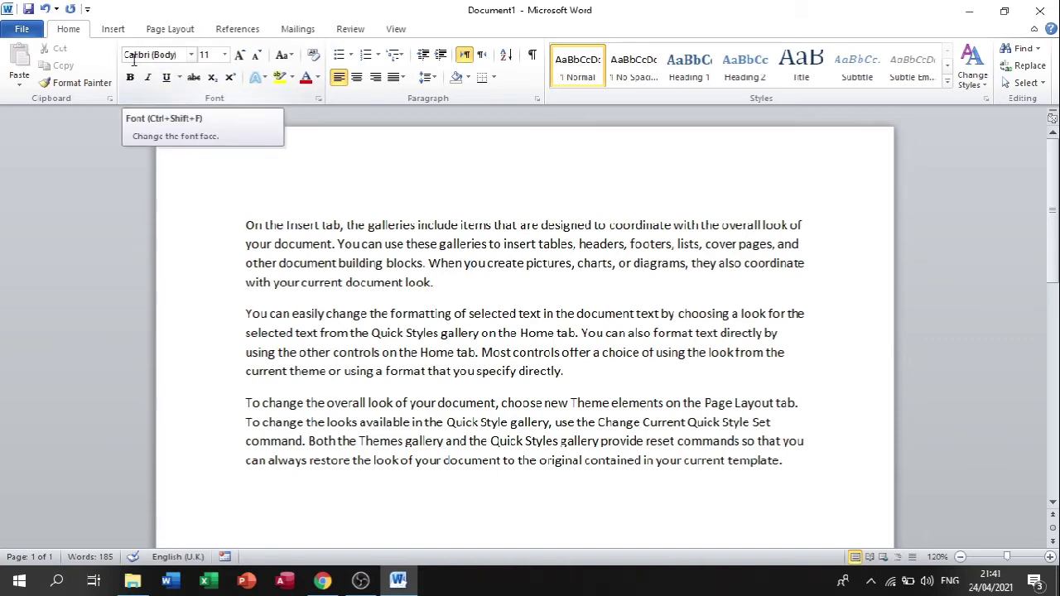
Browse the Font list previews without choosing a new font
click(193, 60)
click(193, 58)
click(192, 60)
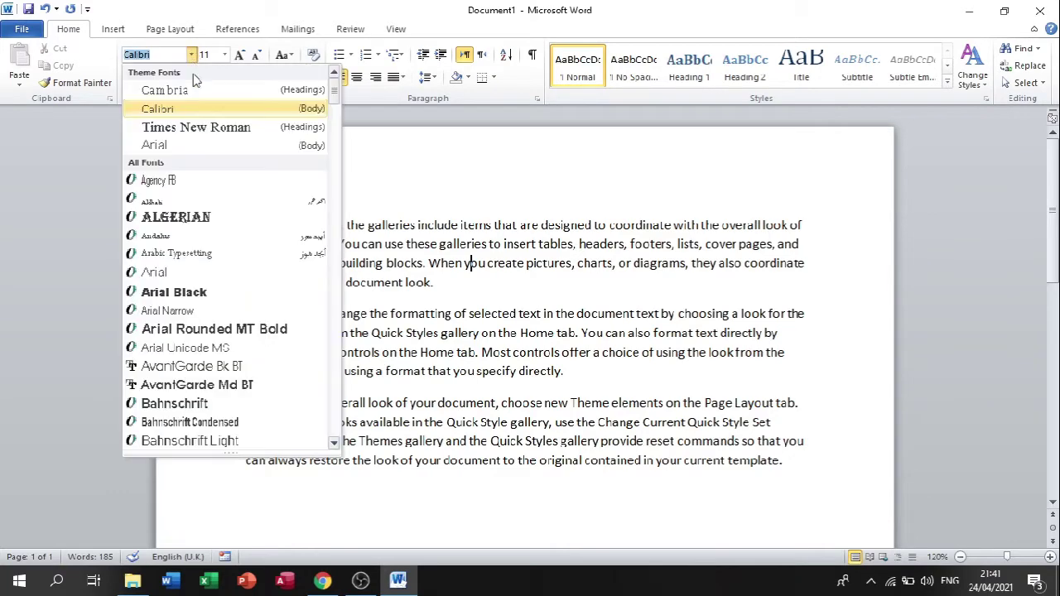
scroll(332, 104, down, 1)
drag(331, 104, 332, 130)
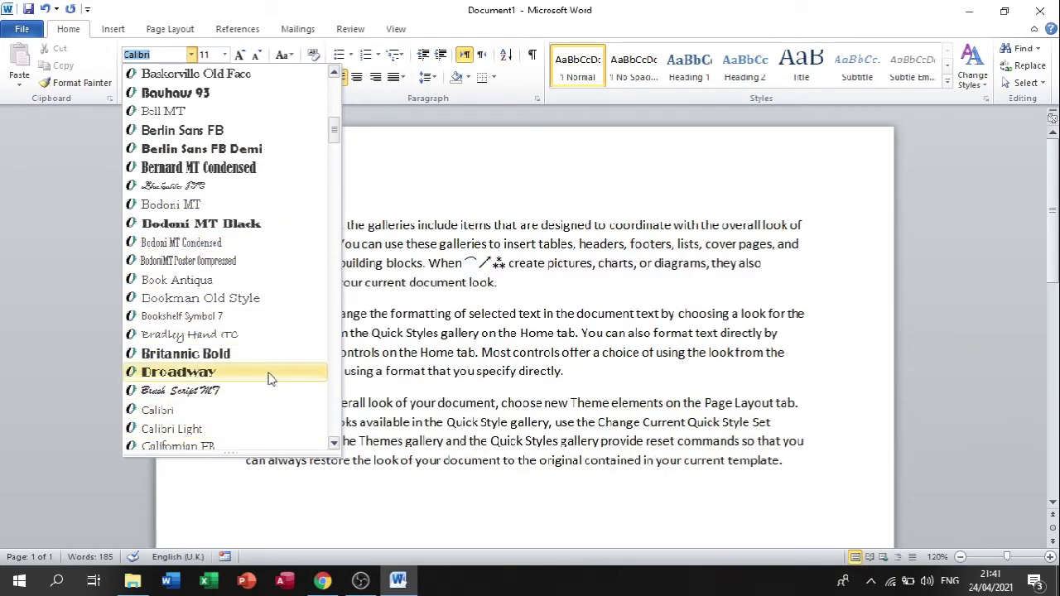
scroll(279, 285, down, 4)
scroll(268, 317, down, 1)
scroll(267, 326, down, 2)
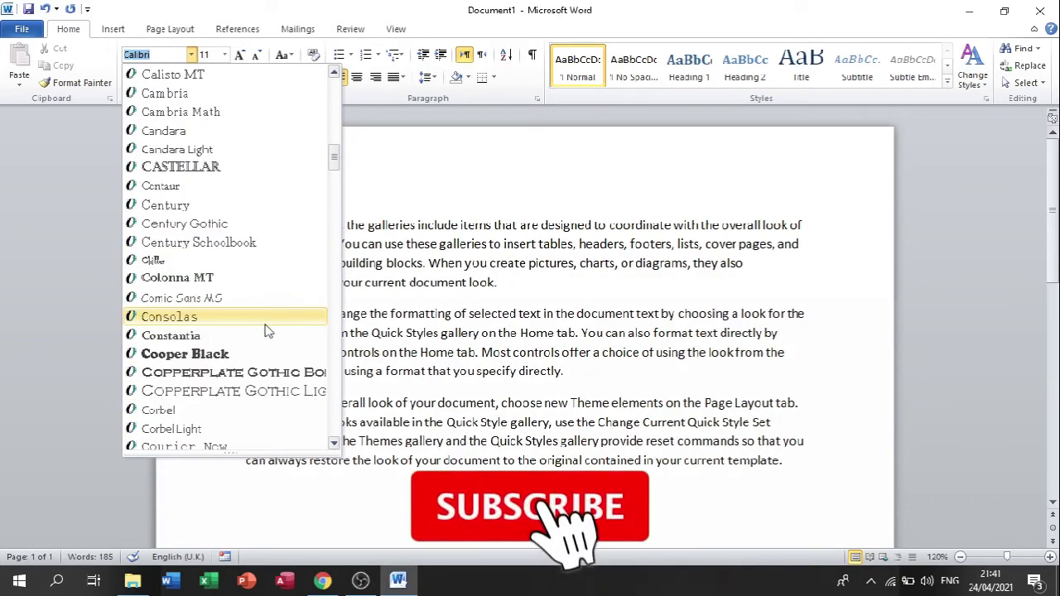
scroll(261, 335, down, 1)
scroll(256, 348, down, 2)
scroll(248, 364, down, 1)
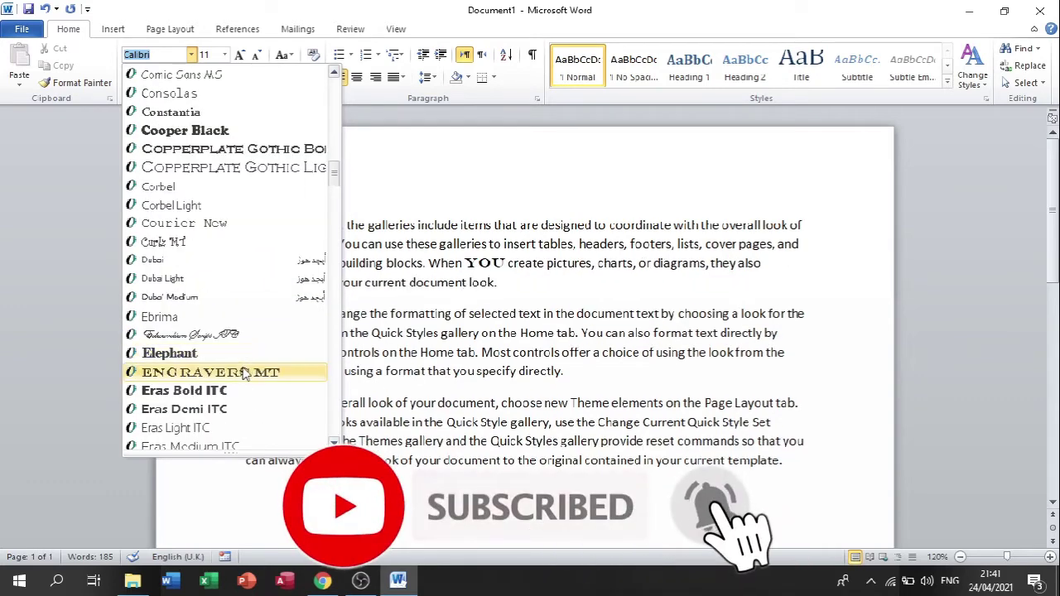
scroll(244, 376, down, 1)
scroll(244, 388, down, 2)
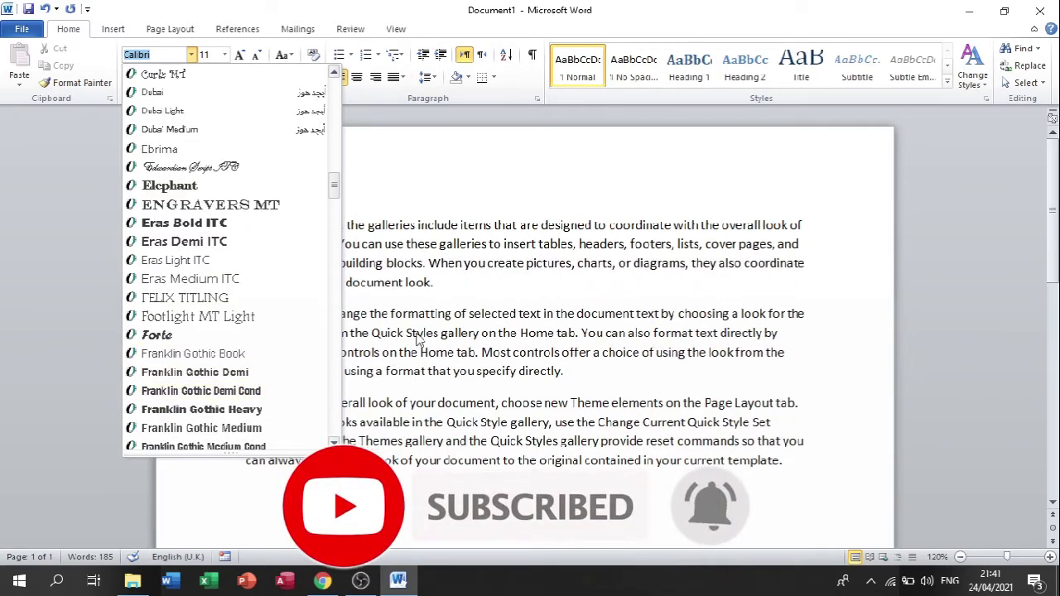
Close the font list and select the whole first paragraph of sample text
click(449, 281)
mouse_move(449, 282)
mouse_down()
mouse_move(246, 225)
mouse_move(435, 284)
mouse_up()
click(246, 225)
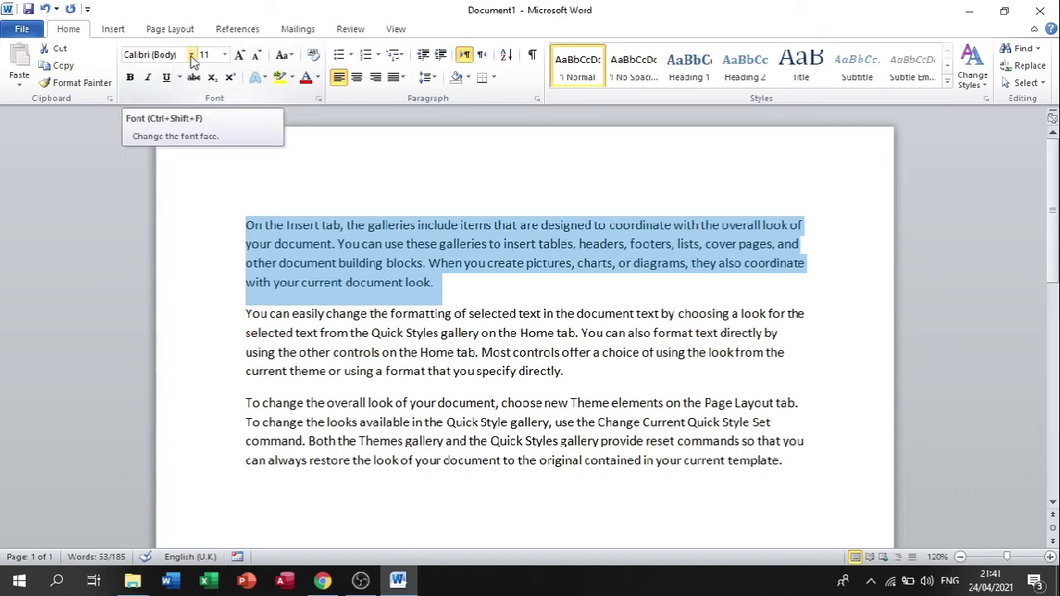
Set the selected first paragraph to Bookman Old Style, then deselect it
click(192, 54)
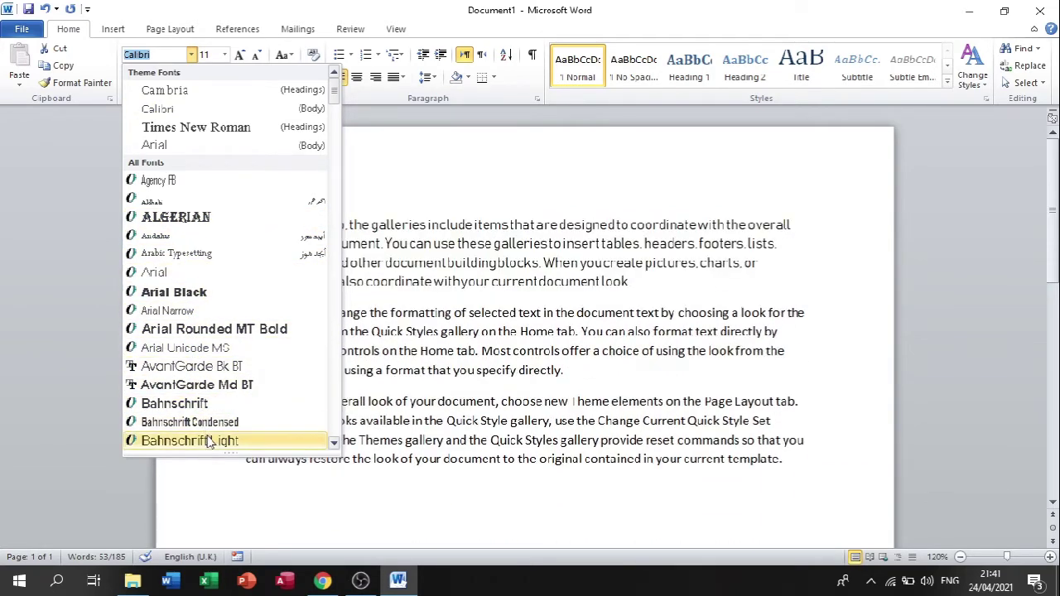
scroll(217, 372, down, 2)
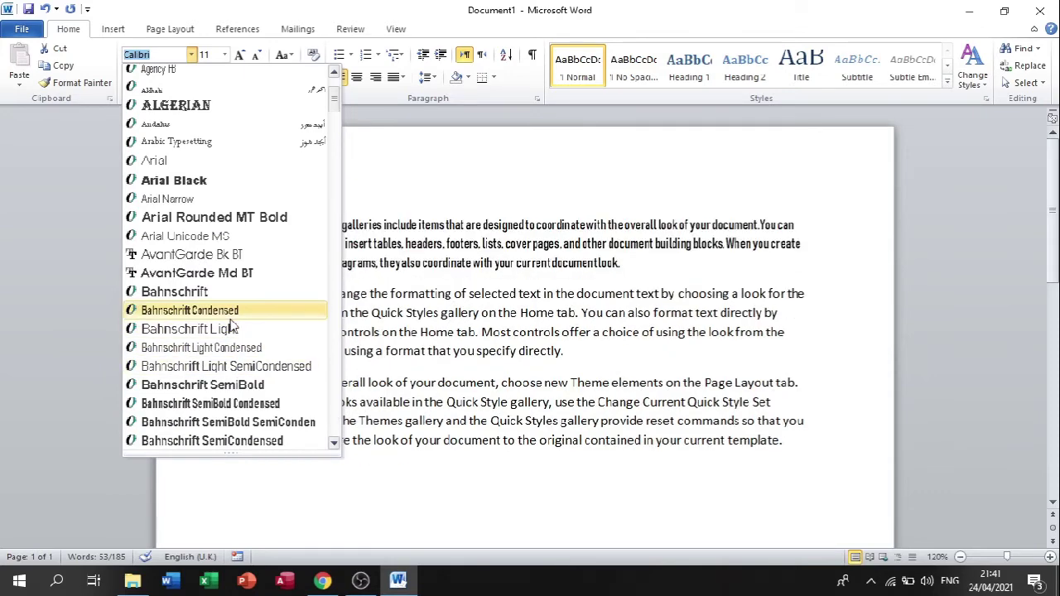
scroll(232, 397, down, 2)
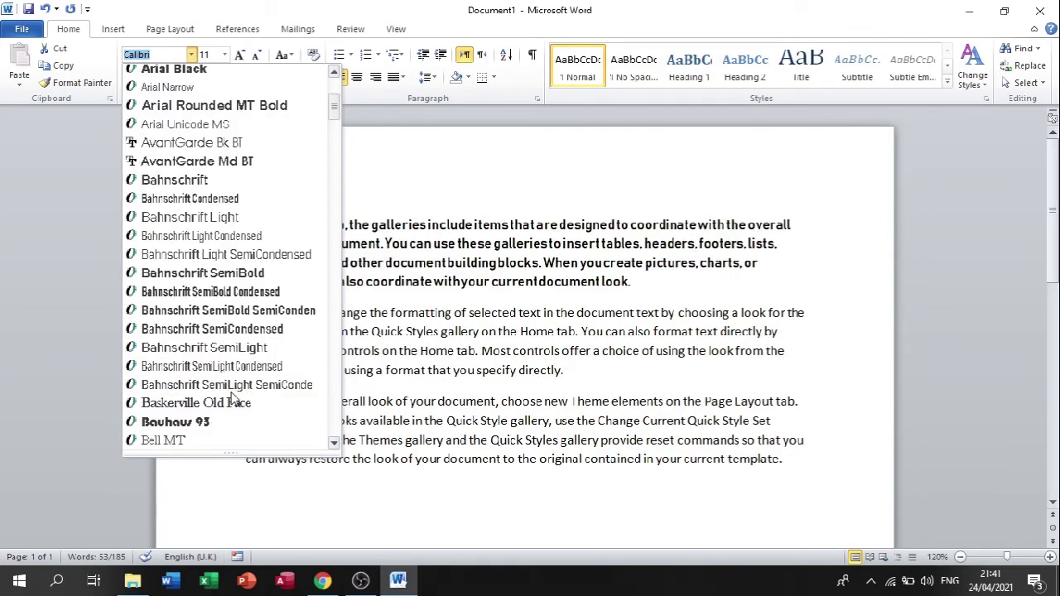
scroll(231, 389, down, 1)
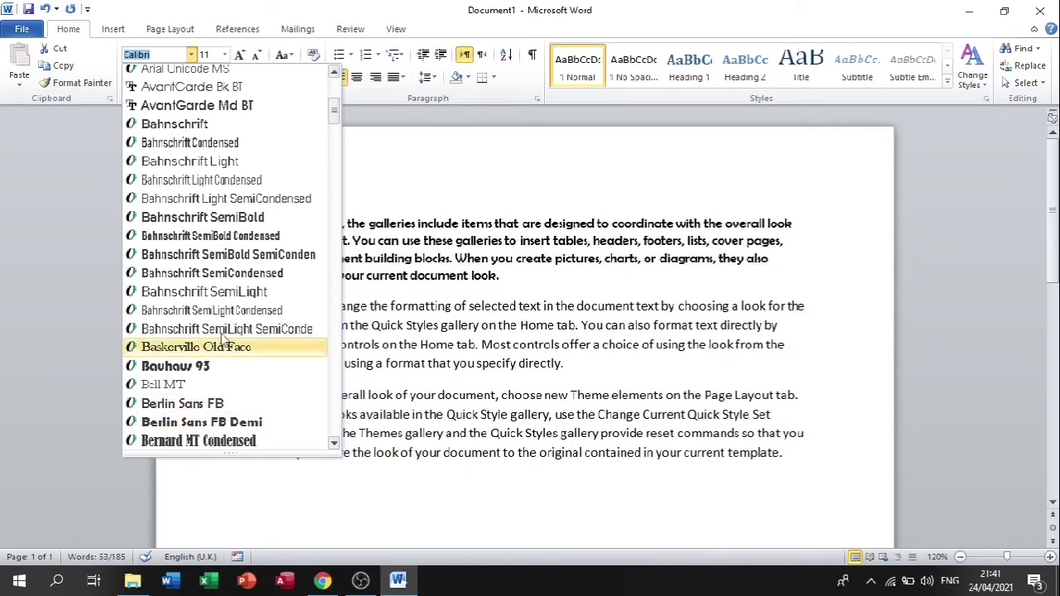
scroll(223, 236, down, 3)
scroll(211, 331, down, 1)
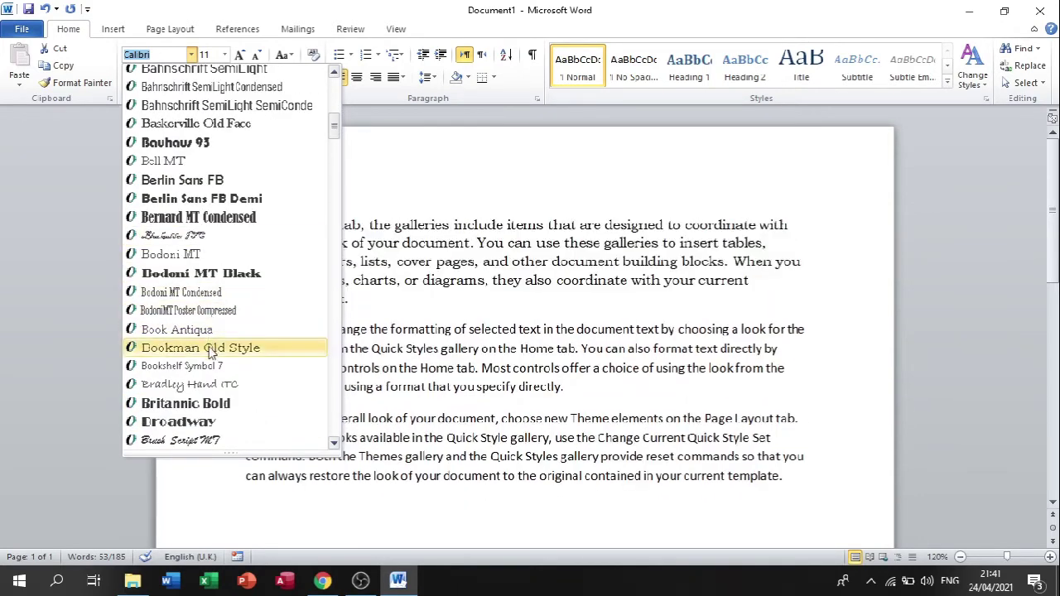
click(210, 348)
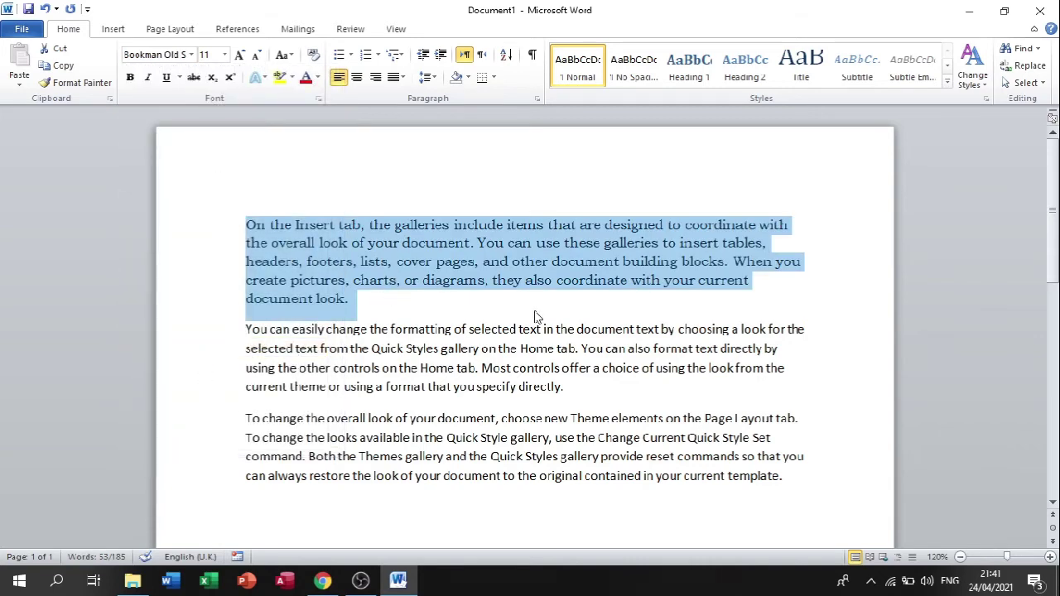
click(424, 438)
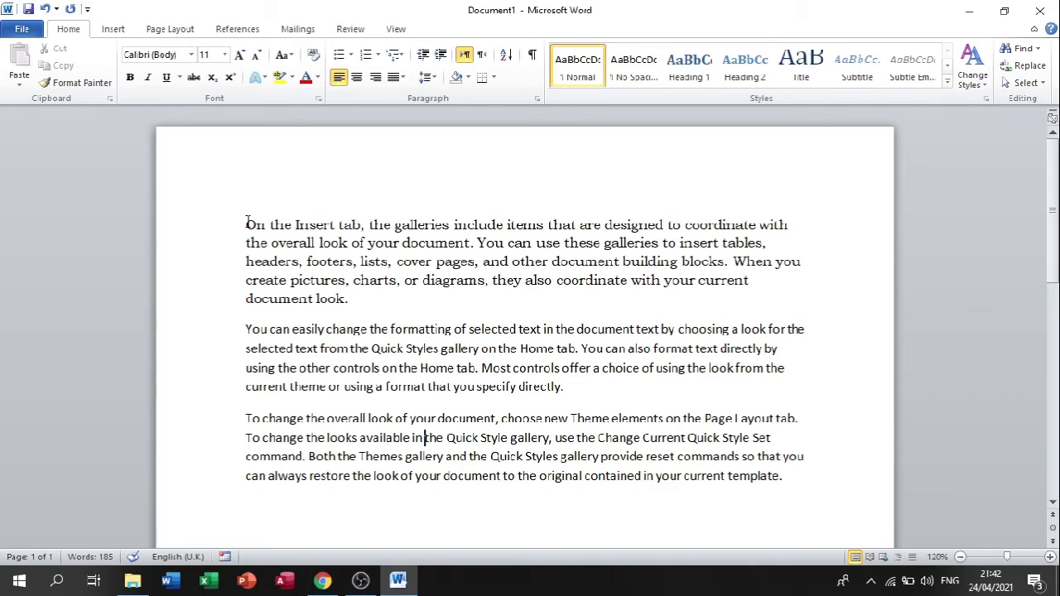
Make the word 'document' in the first paragraph bold, then reselect it
drag(246, 224, 364, 302)
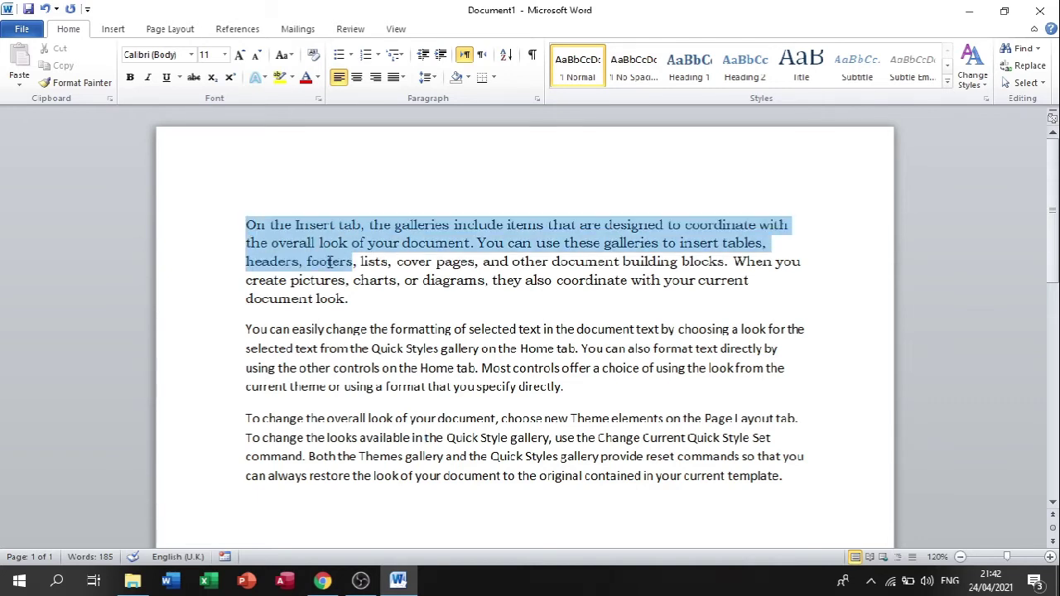
click(367, 303)
drag(241, 299, 315, 300)
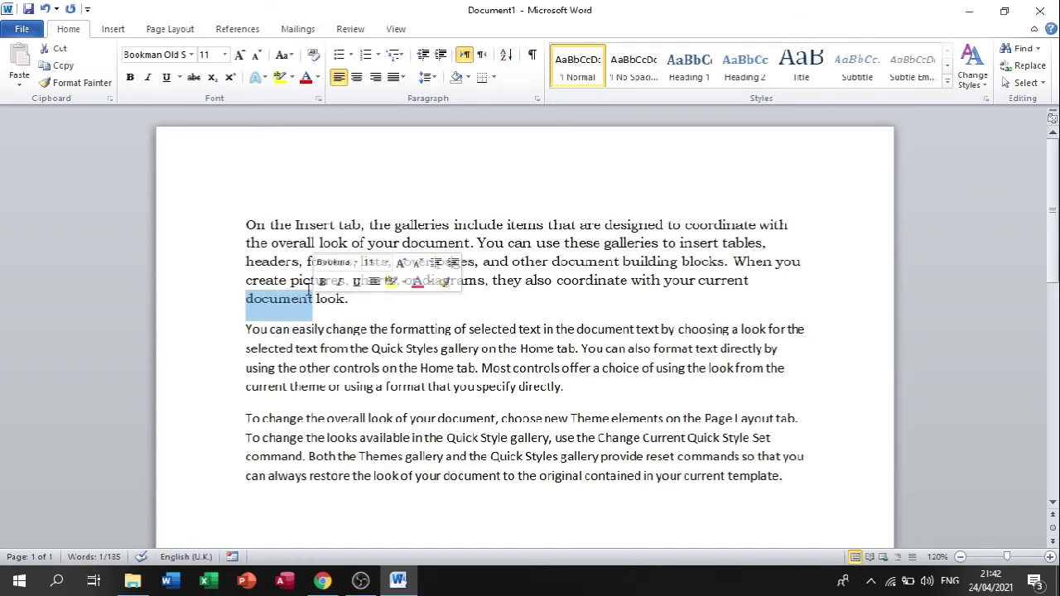
click(130, 77)
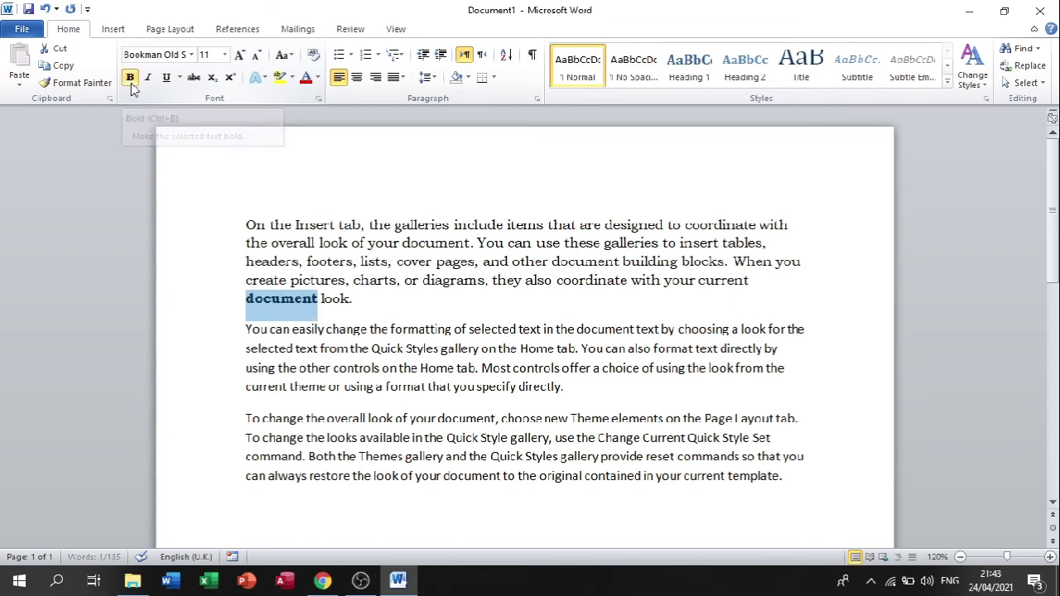
click(283, 329)
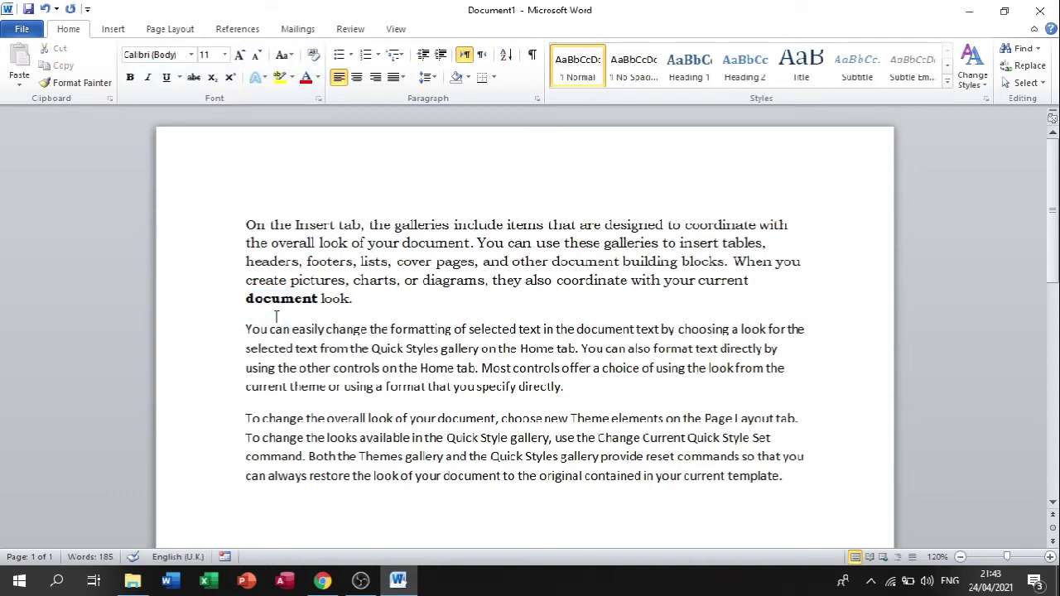
drag(247, 300, 317, 302)
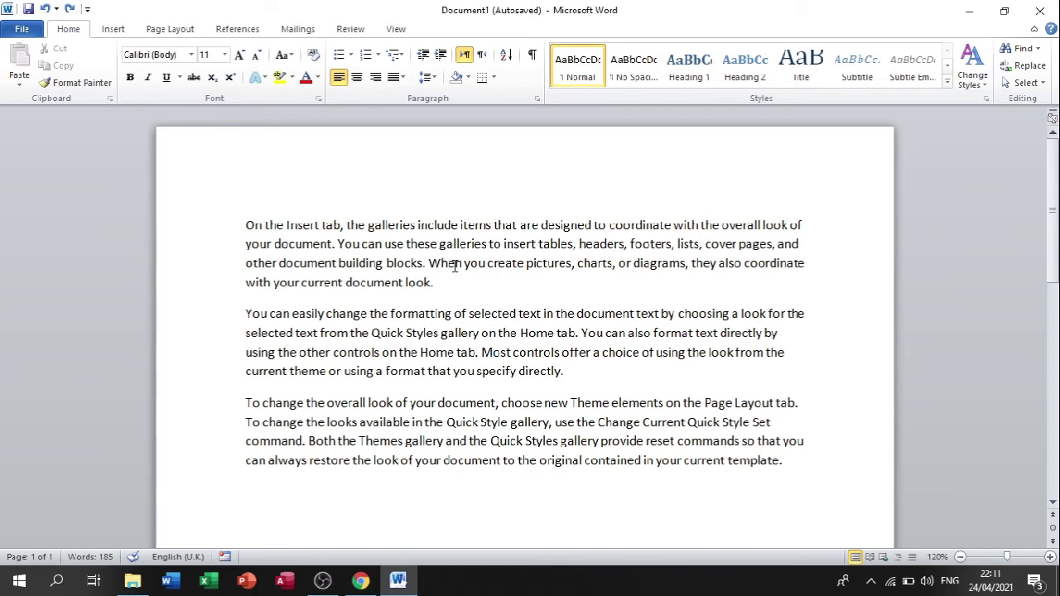
drag(453, 281, 251, 240)
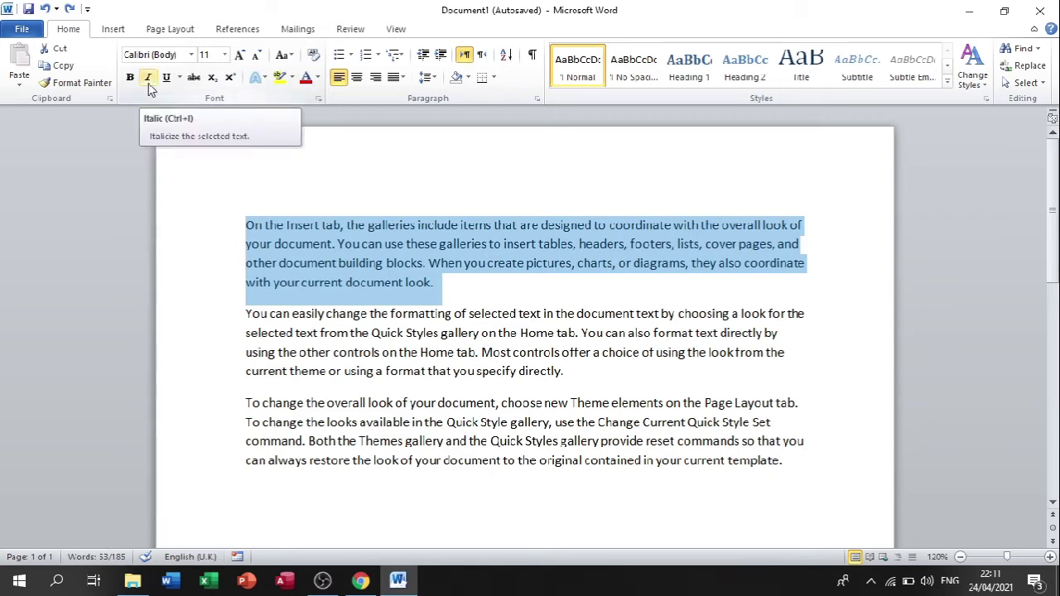
click(149, 79)
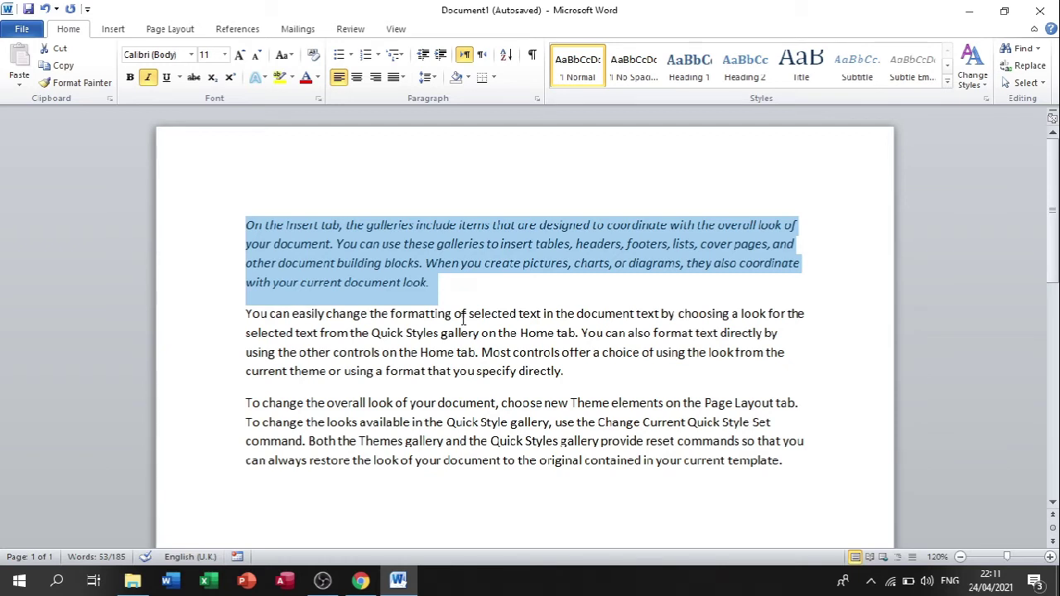
key(ctrl+i)
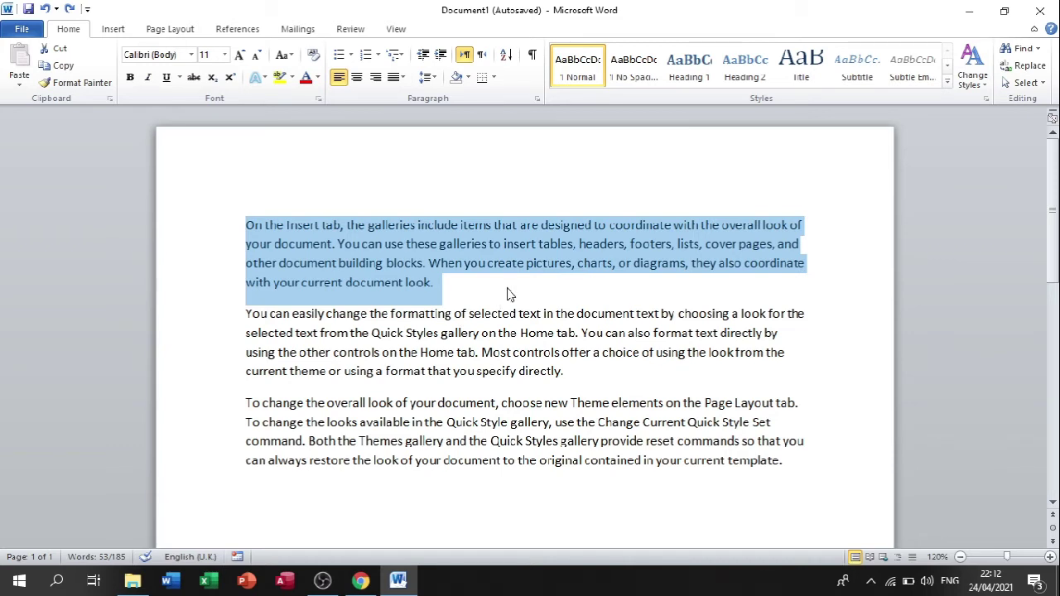
Give the whole first paragraph a plain single underline after reviewing the underline styles
click(507, 288)
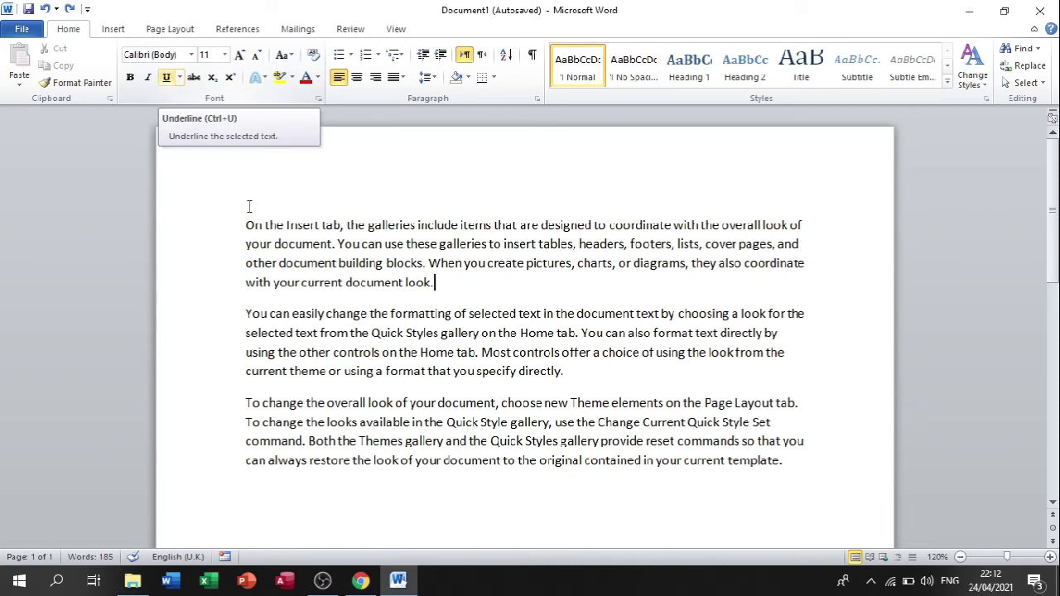
drag(439, 284, 249, 225)
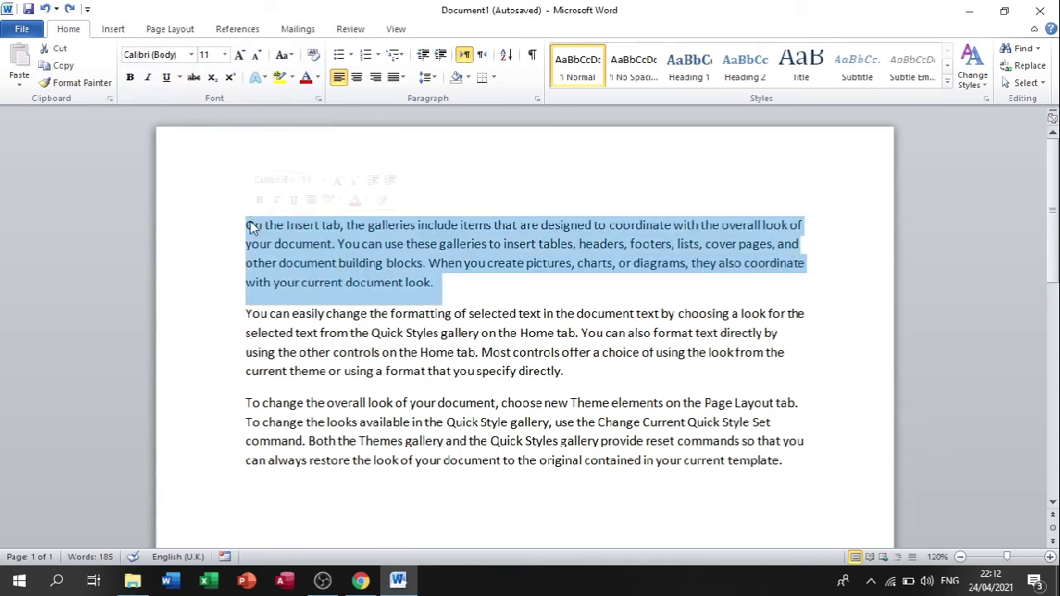
click(165, 83)
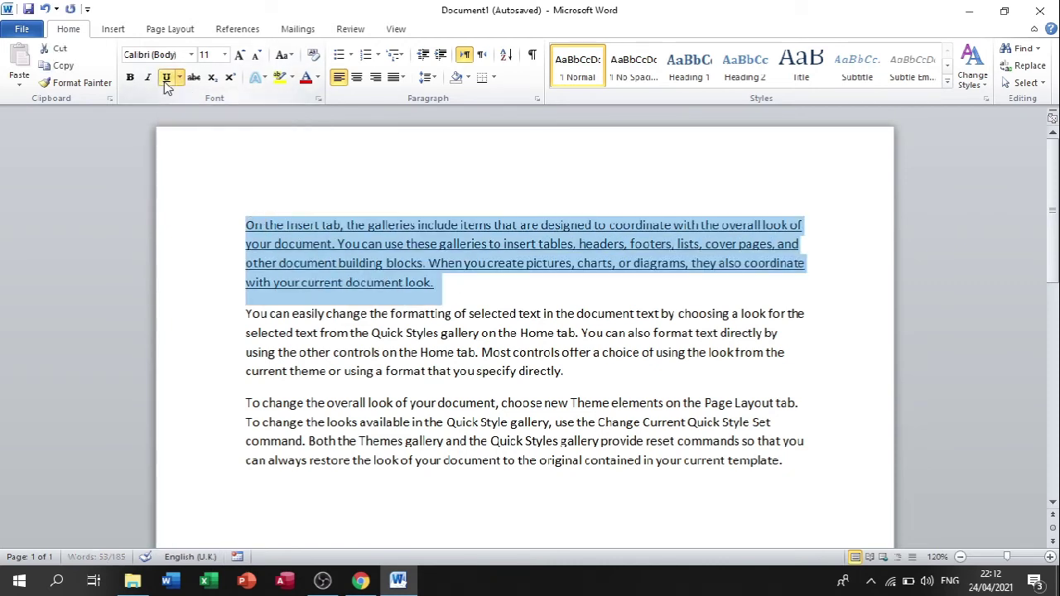
click(179, 78)
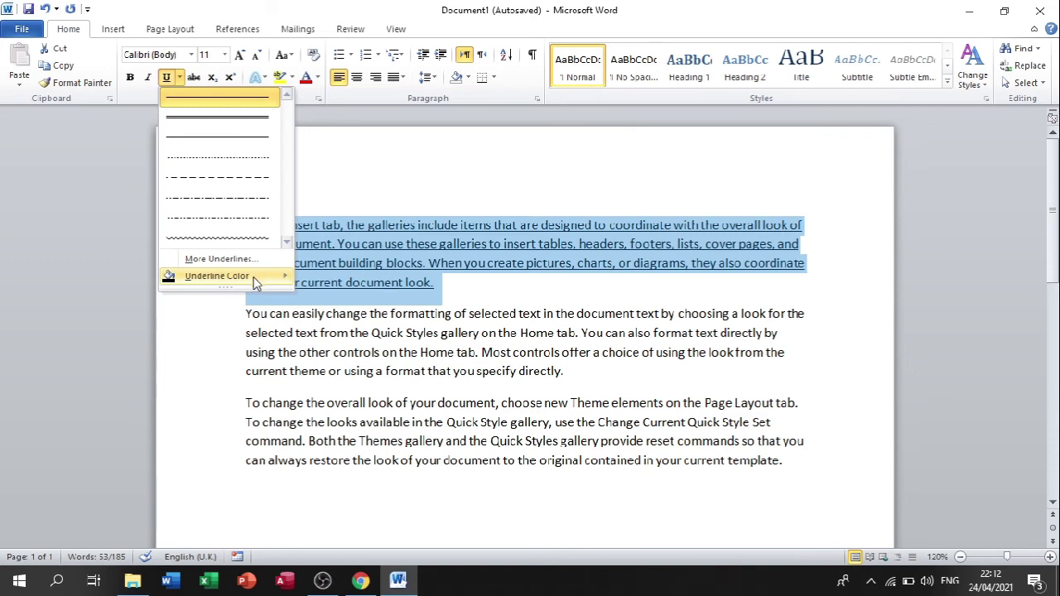
mouse_move(255, 284)
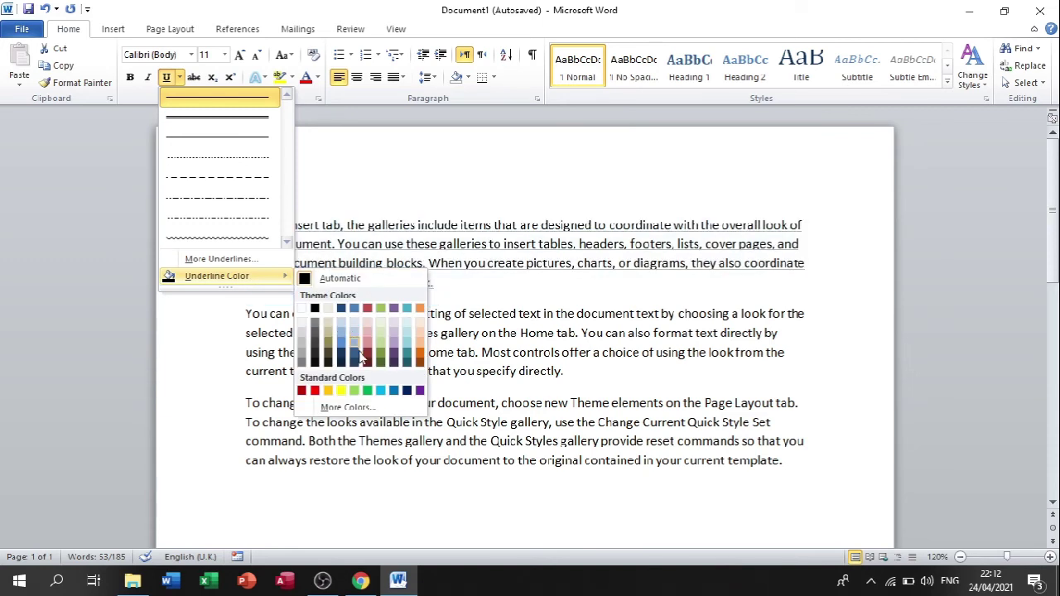
click(227, 104)
click(327, 281)
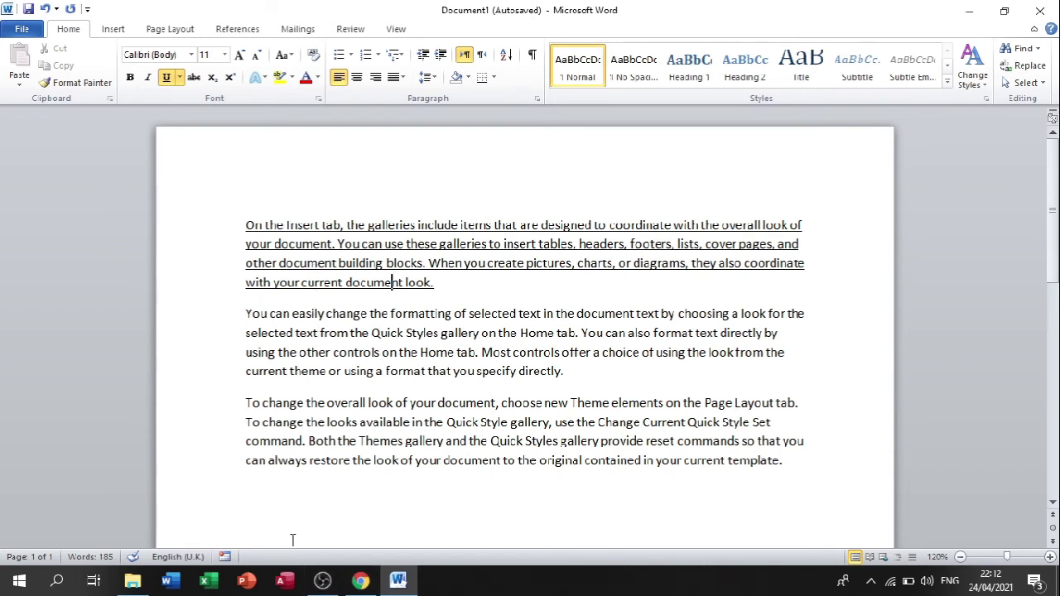
mouse_move(333, 583)
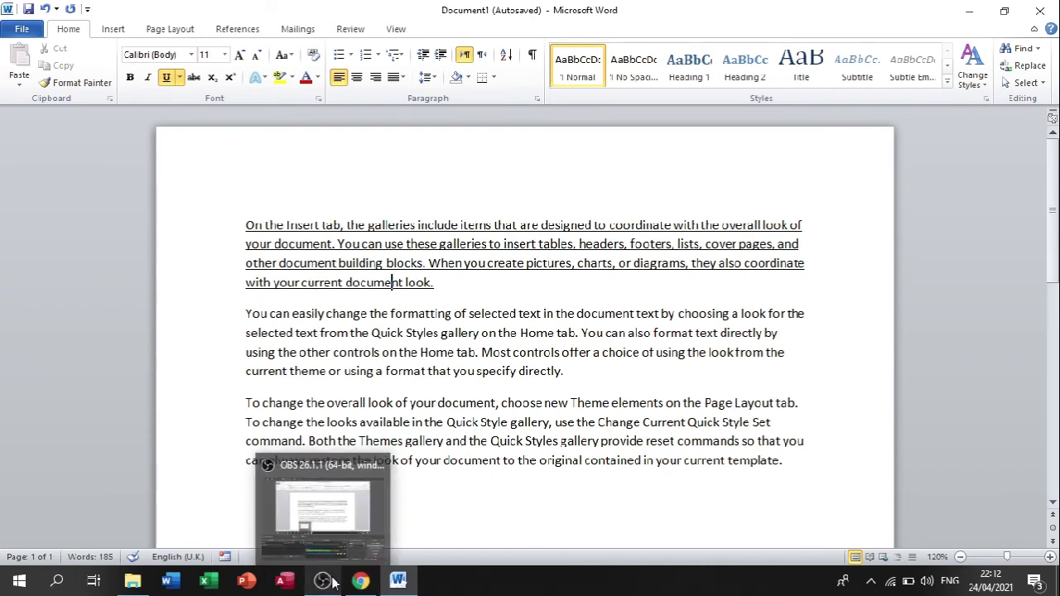
click(447, 284)
Turn off the first paragraph's underline with Ctrl+U and apply Strikethrough to it
triple_click(446, 284)
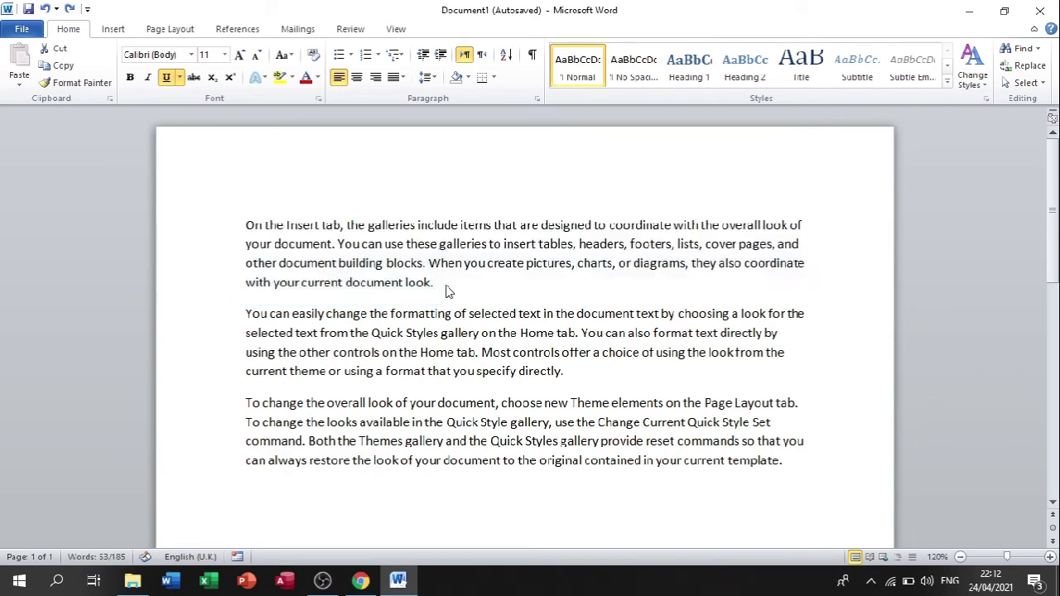
key(ctrl+u)
click(439, 284)
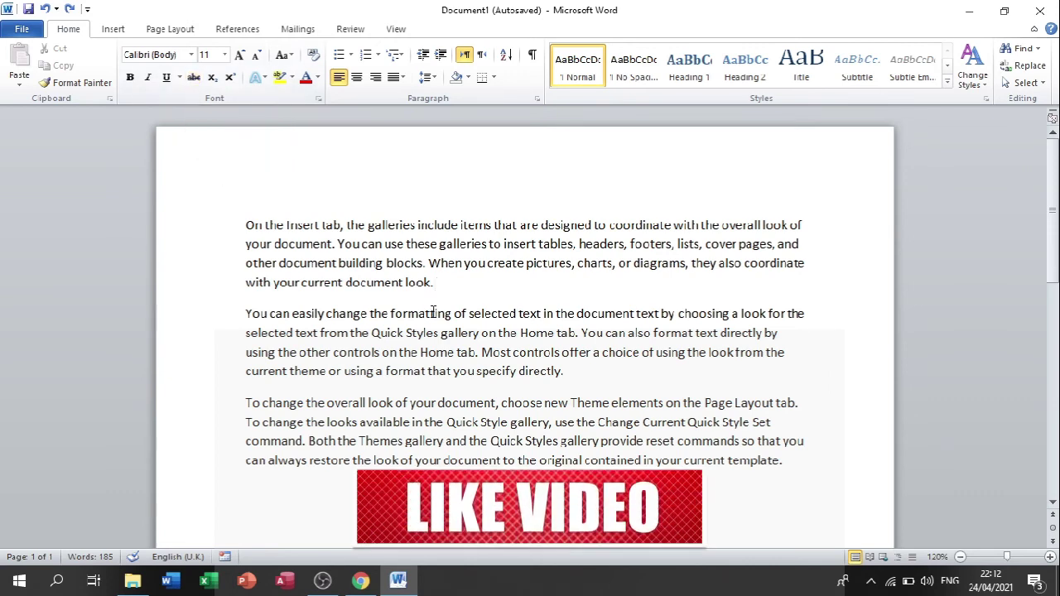
drag(439, 282, 244, 224)
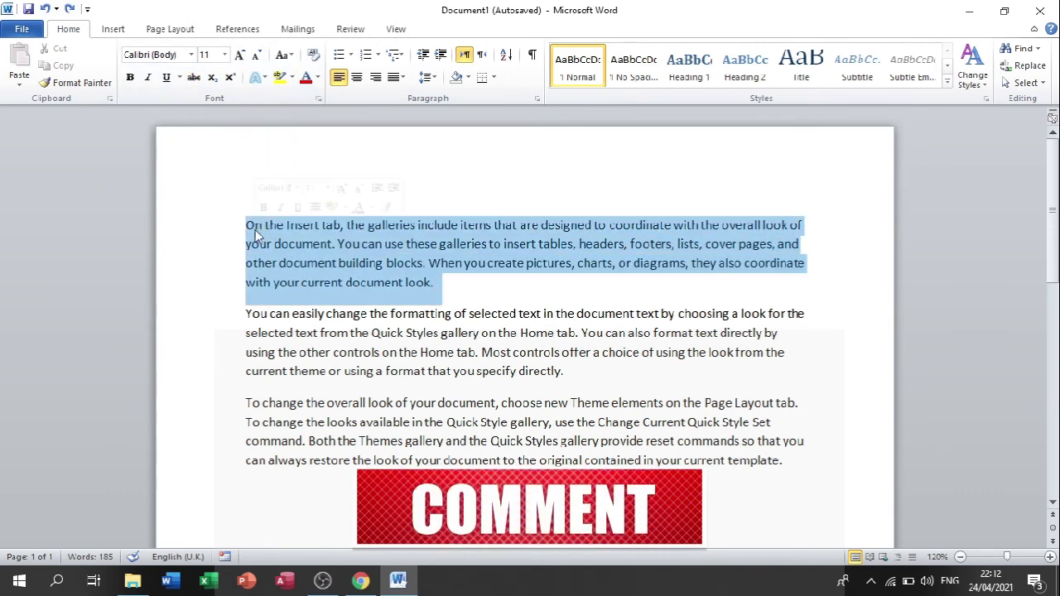
click(193, 80)
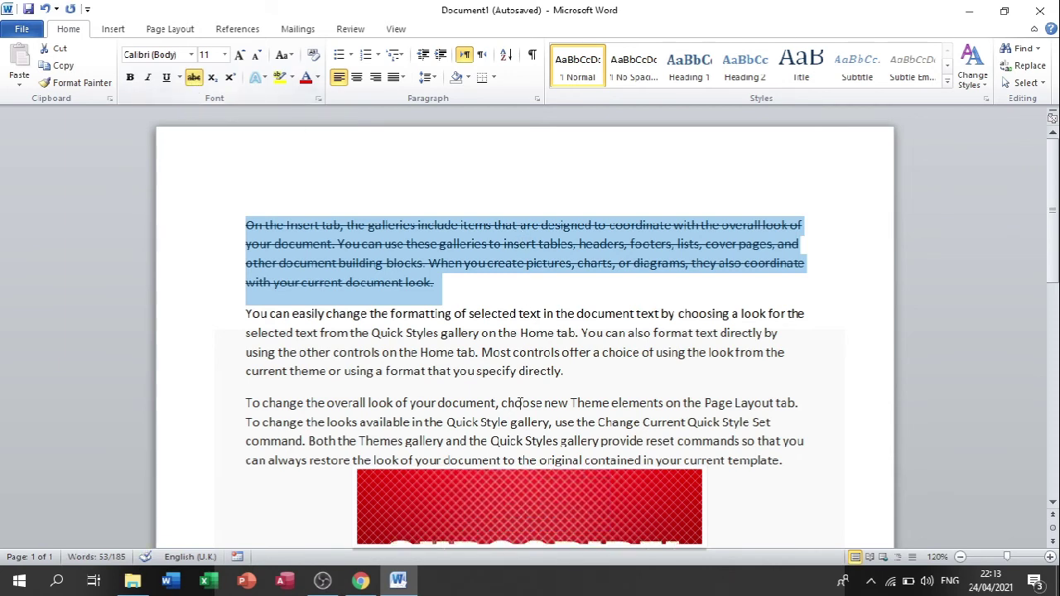